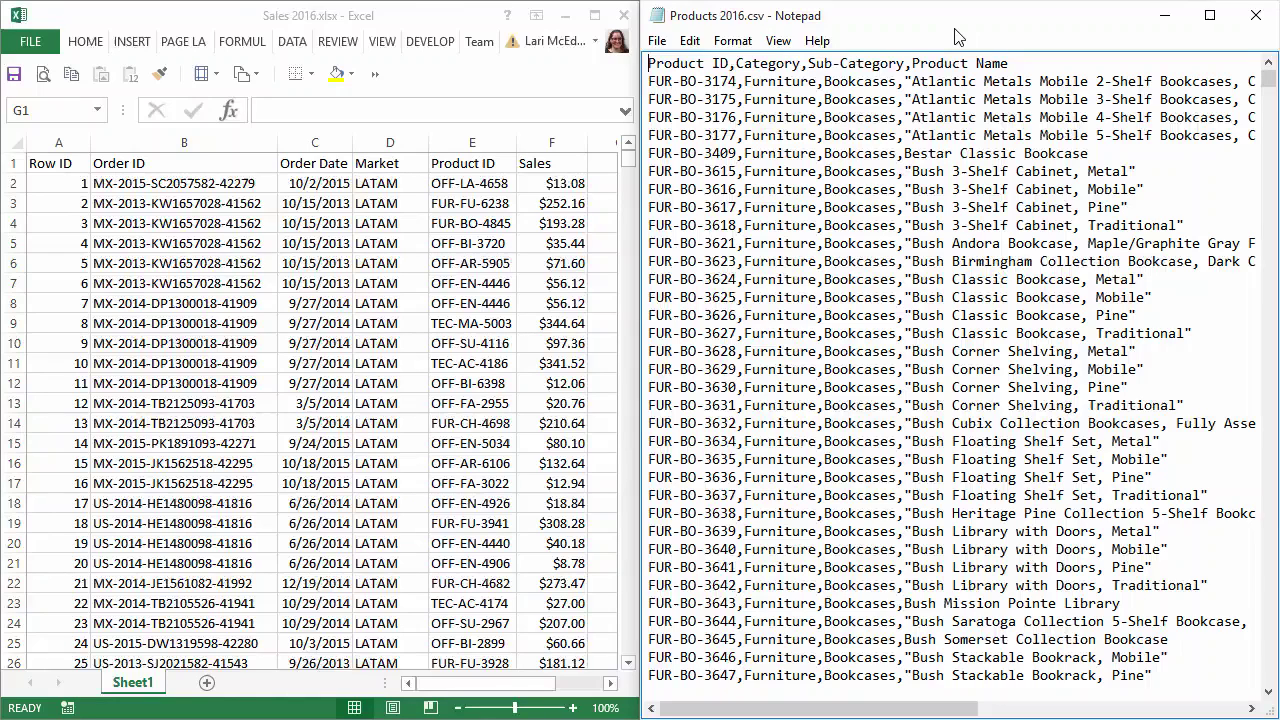
# Step: Close the open Excel and CSV files and connect Tableau to the Sales 2016.xlsx workbook
pyautogui.click(1255, 15)
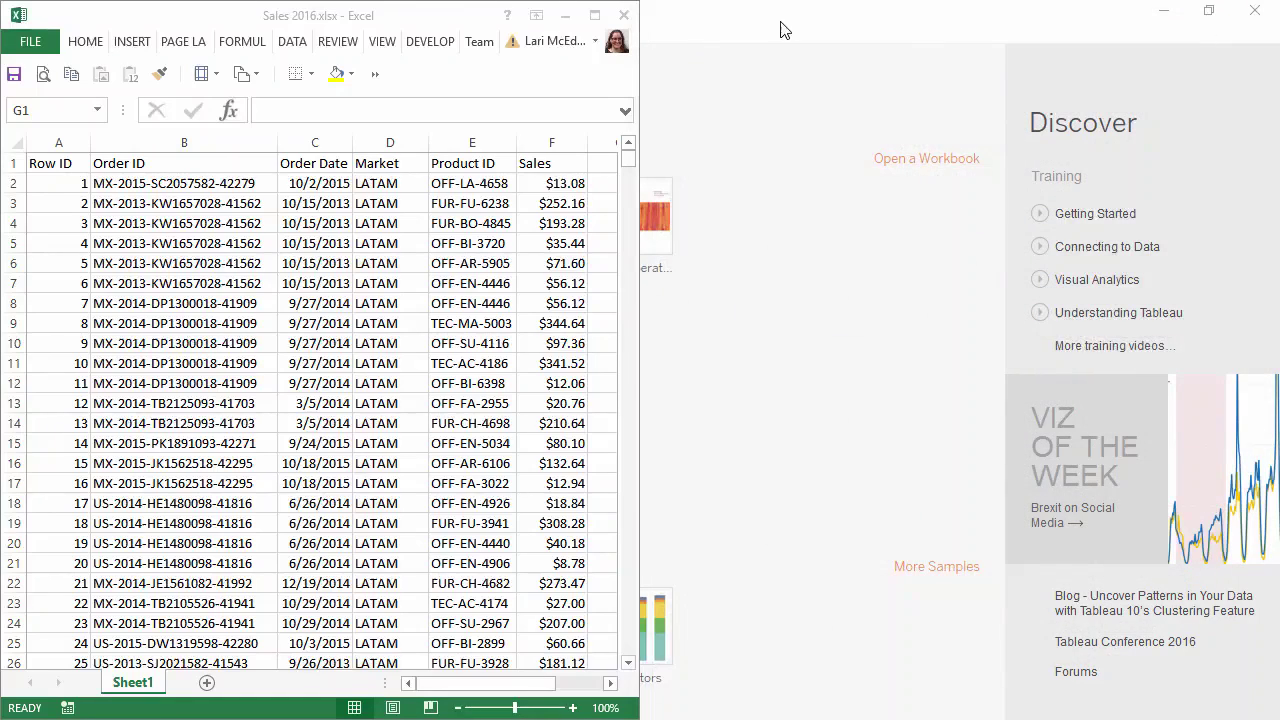
pyautogui.click(628, 18)
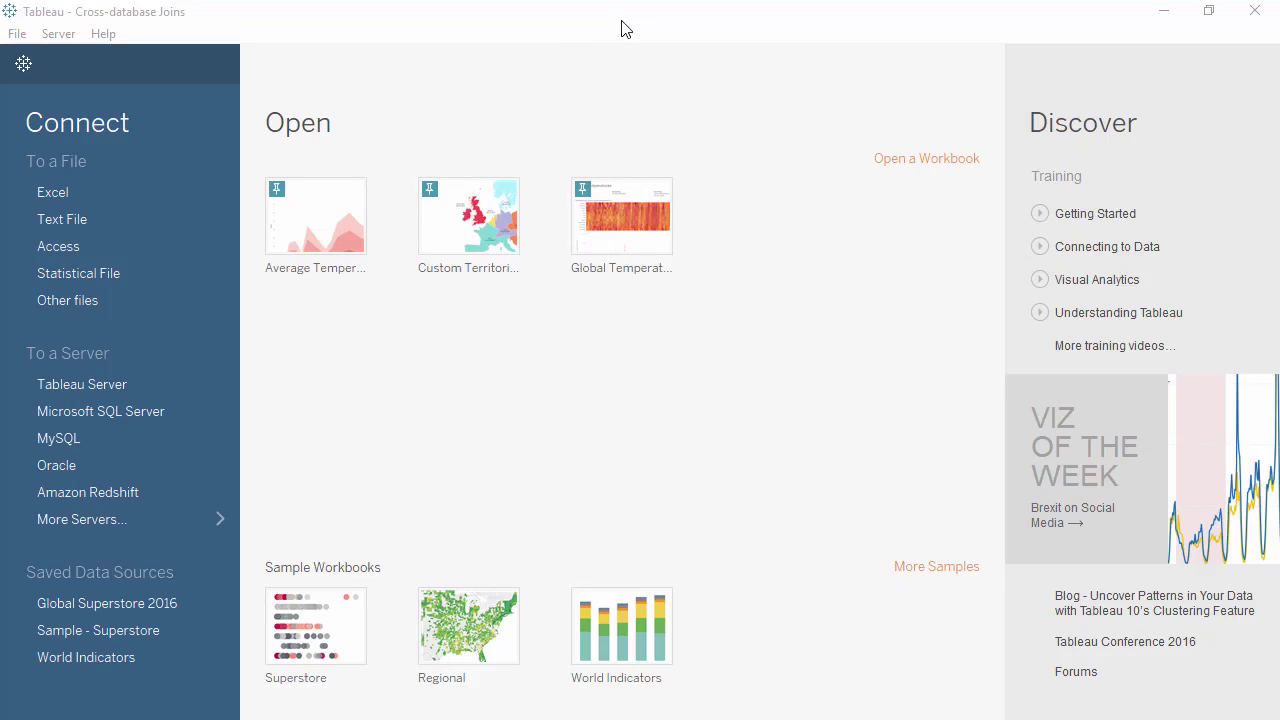
pyautogui.click(94, 192)
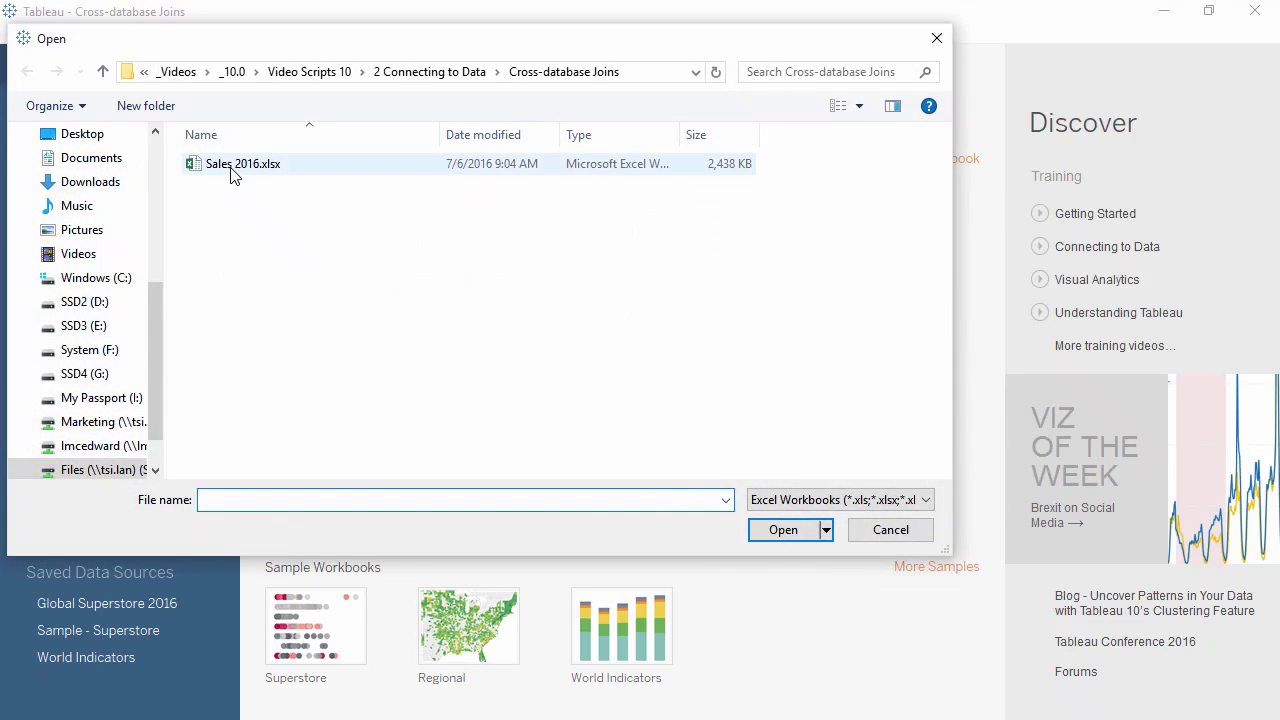
pyautogui.doubleClick(232, 170)
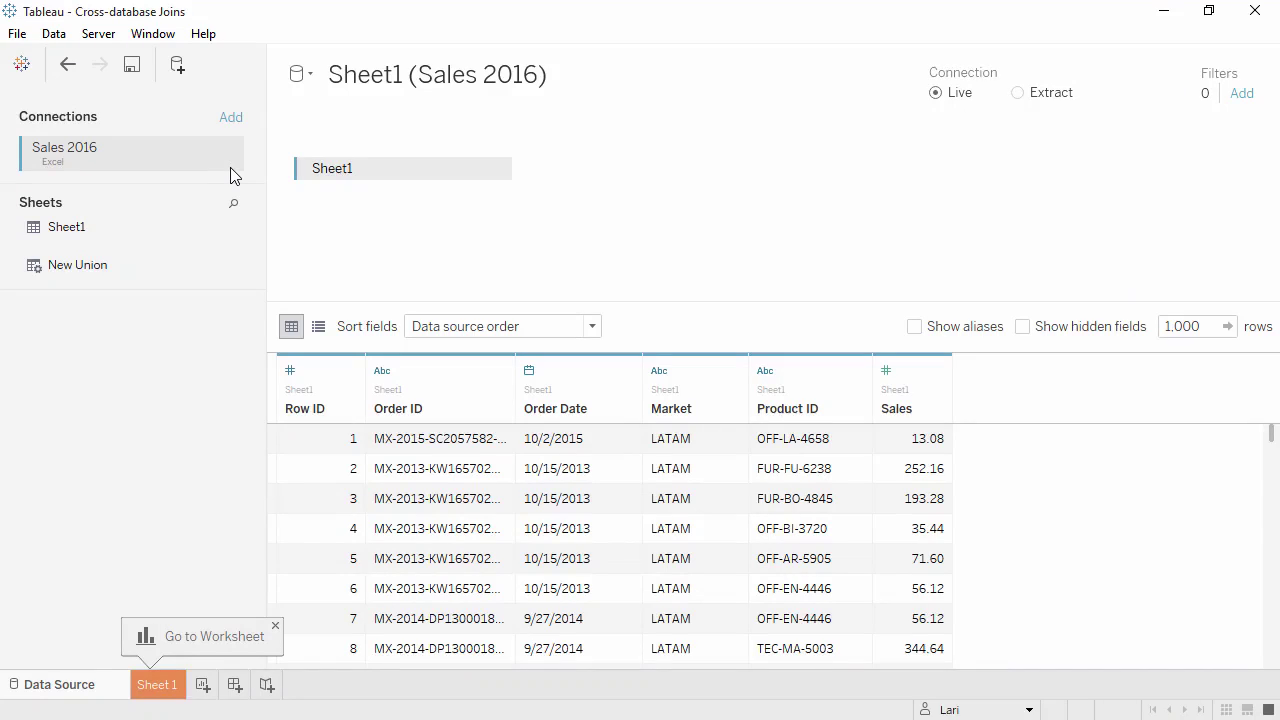
# Step: Rename the Sheet1 table to Sales
pyautogui.doubleClick(372, 167)
pyautogui.write('Sales')
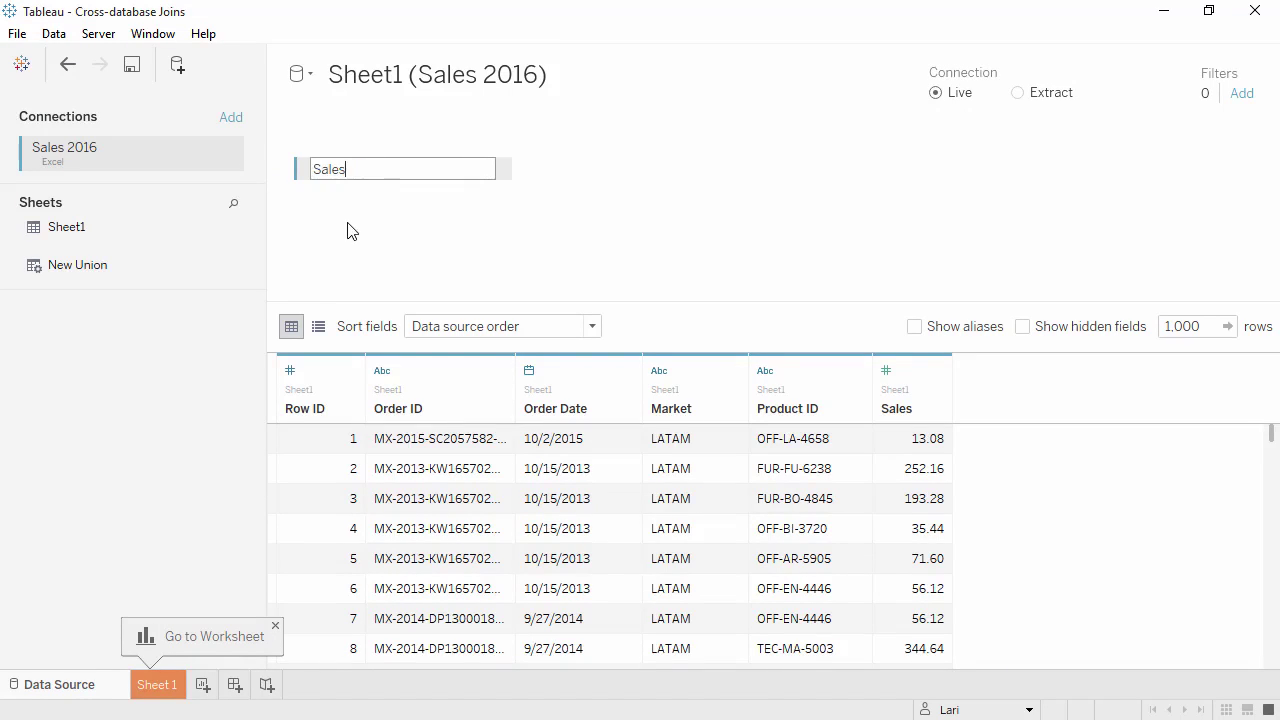
pyautogui.press('Return')
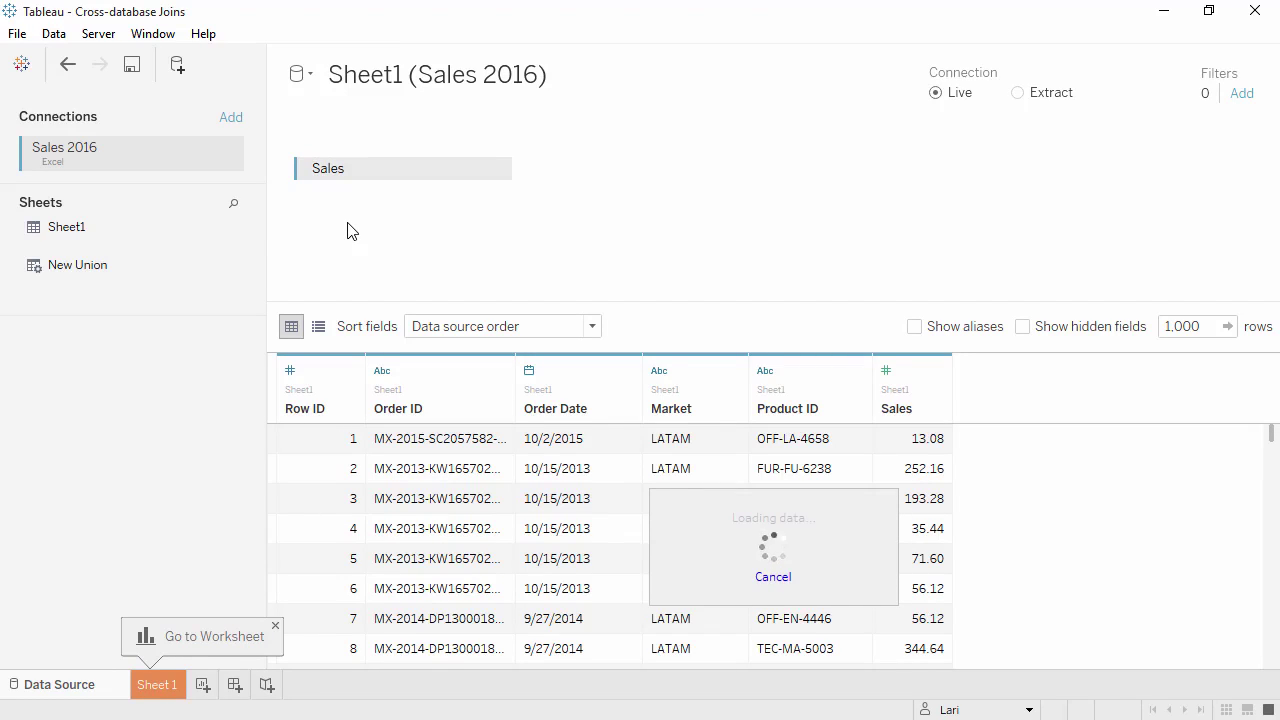
# Step: Add the Products 2016.csv text file to the data source and rename its table Products
pyautogui.click(230, 120)
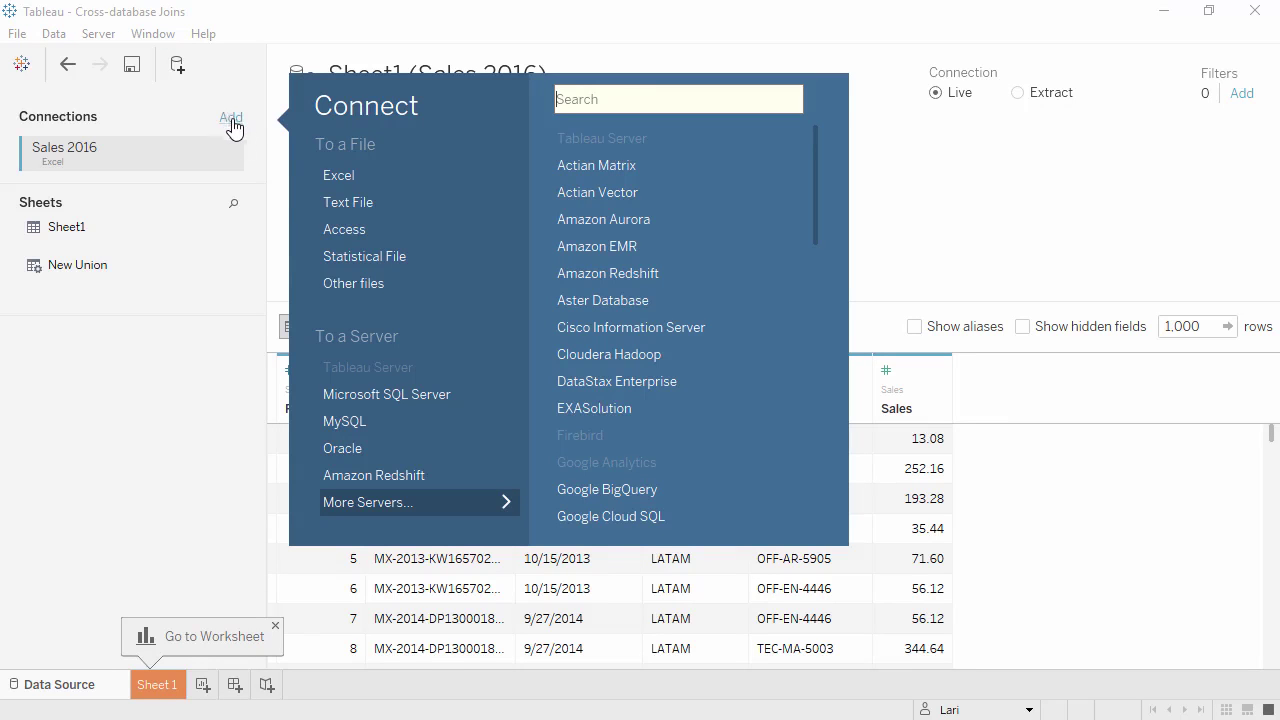
pyautogui.click(352, 204)
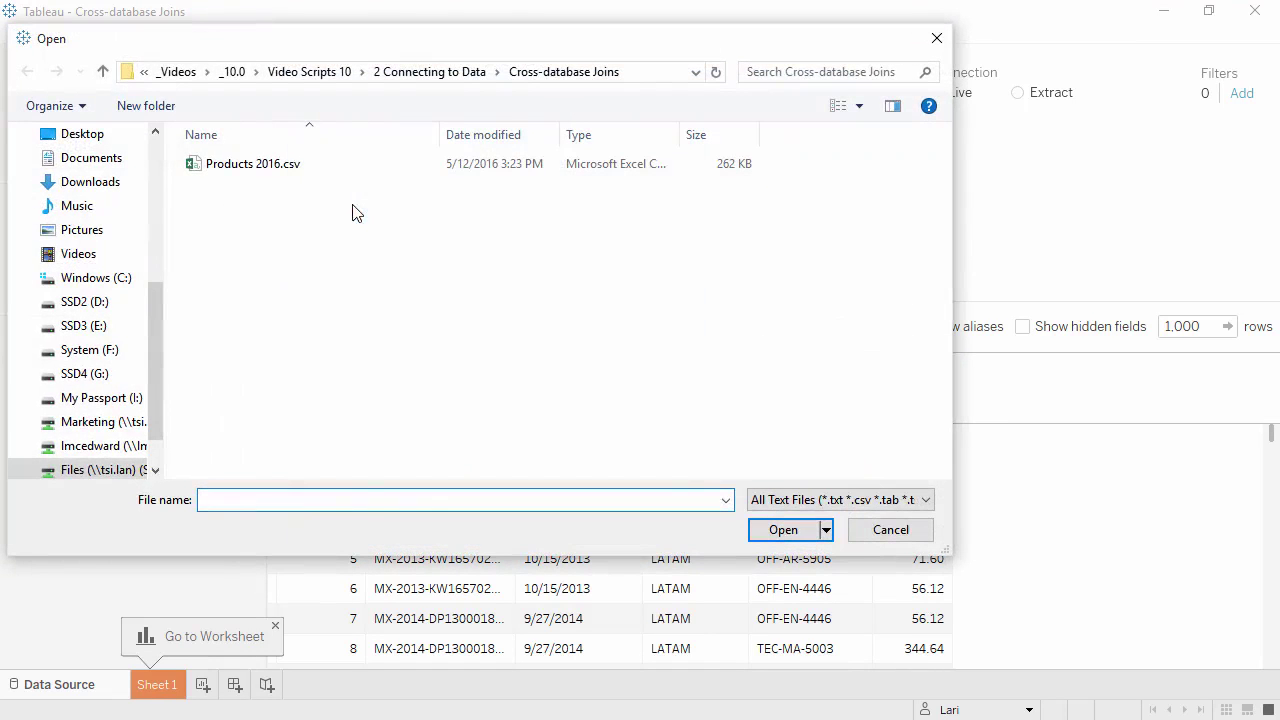
pyautogui.doubleClick(274, 165)
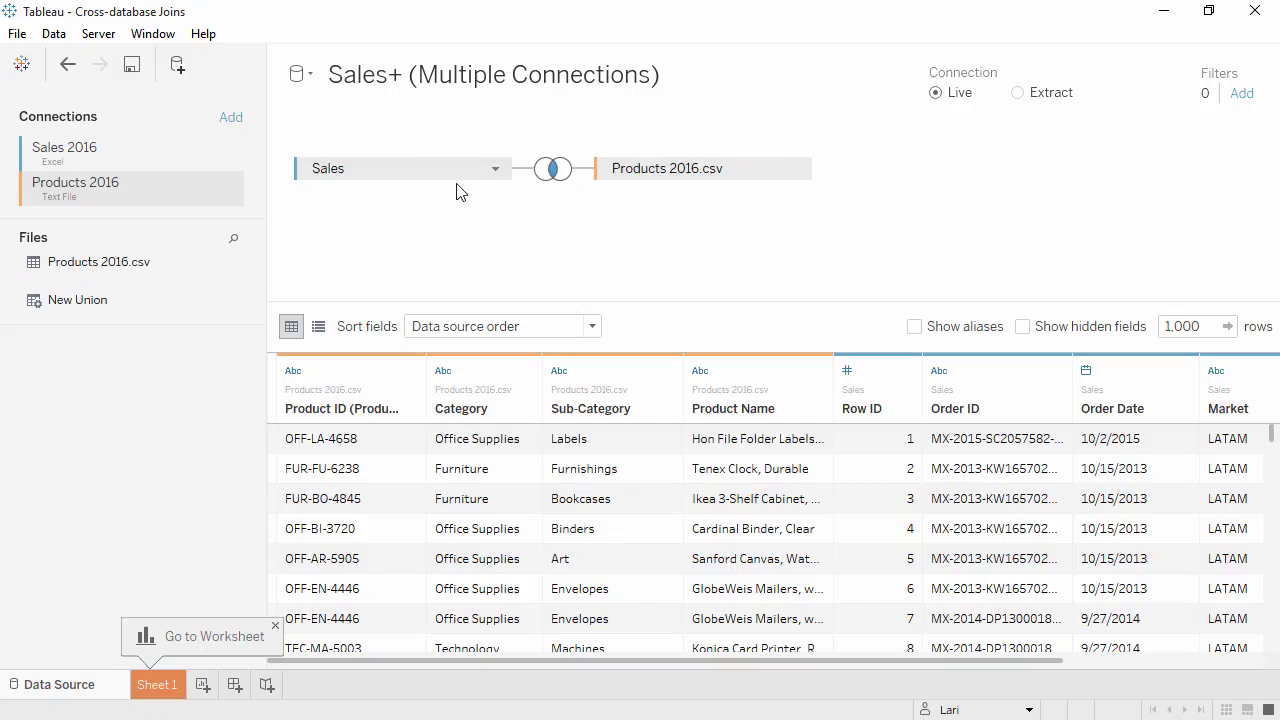
pyautogui.doubleClick(741, 168)
pyautogui.write('Products')
pyautogui.press('Return')
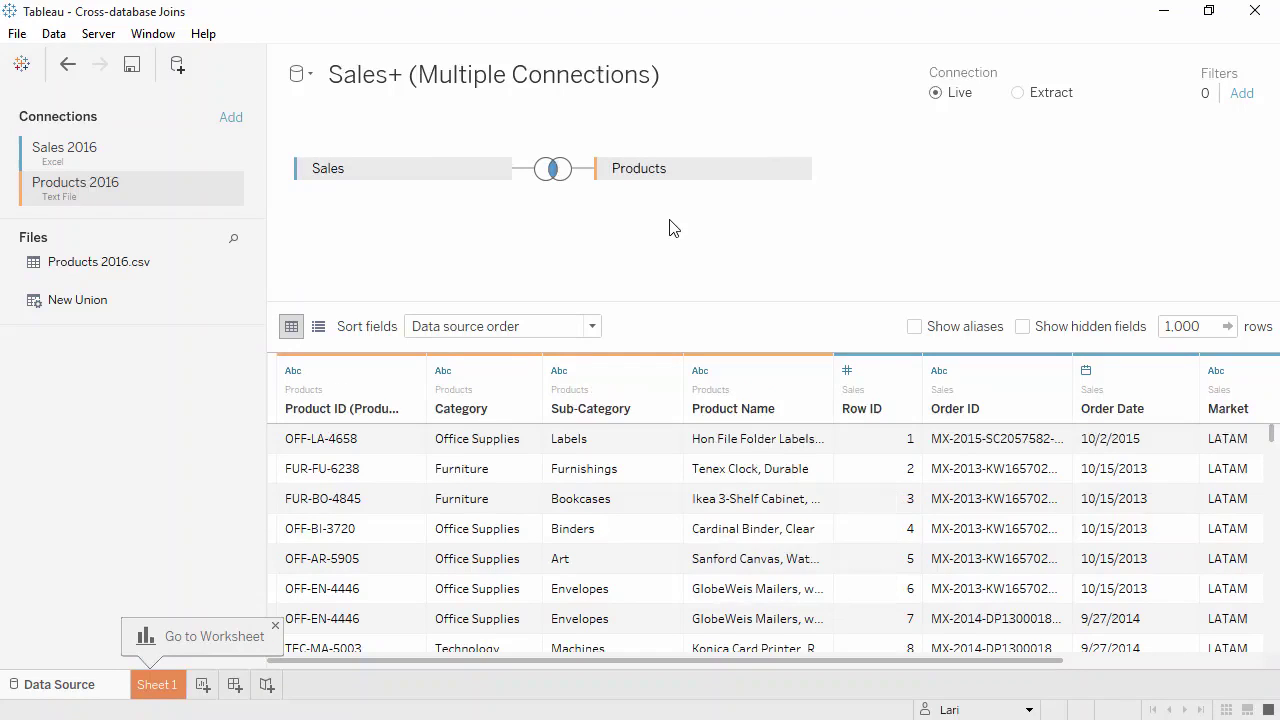
# Step: Rename the data source to 'Sales and Products 2016'
pyautogui.click(663, 78)
pyautogui.write('Sales and Products 2016')
pyautogui.press('Return')
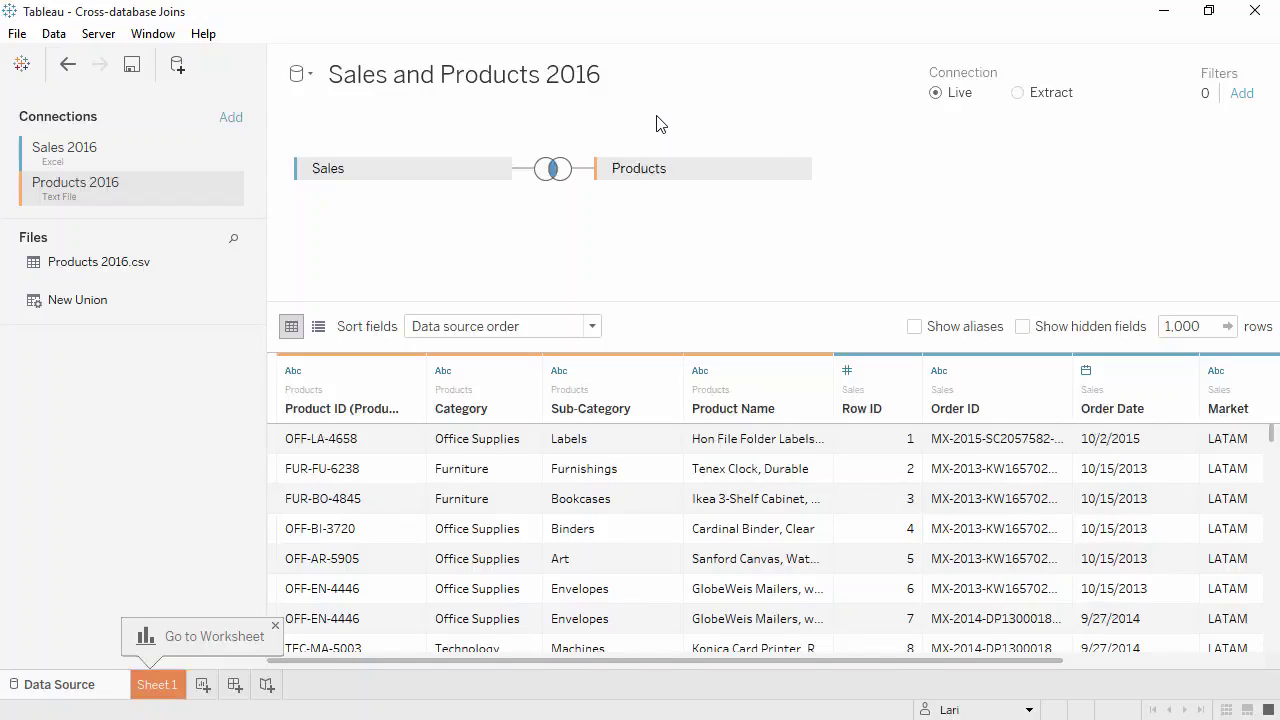
# Step: Change the Sales–Products join on Product ID to a Left join
pyautogui.click(557, 172)
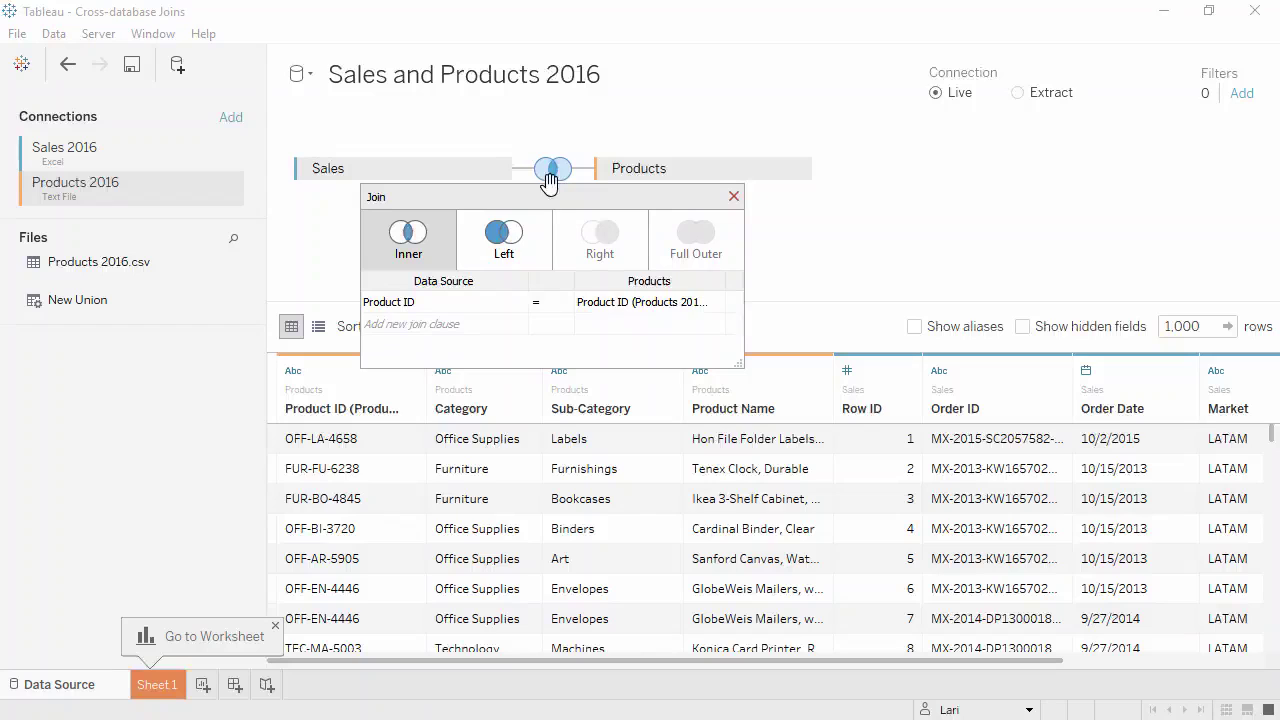
pyautogui.click(528, 254)
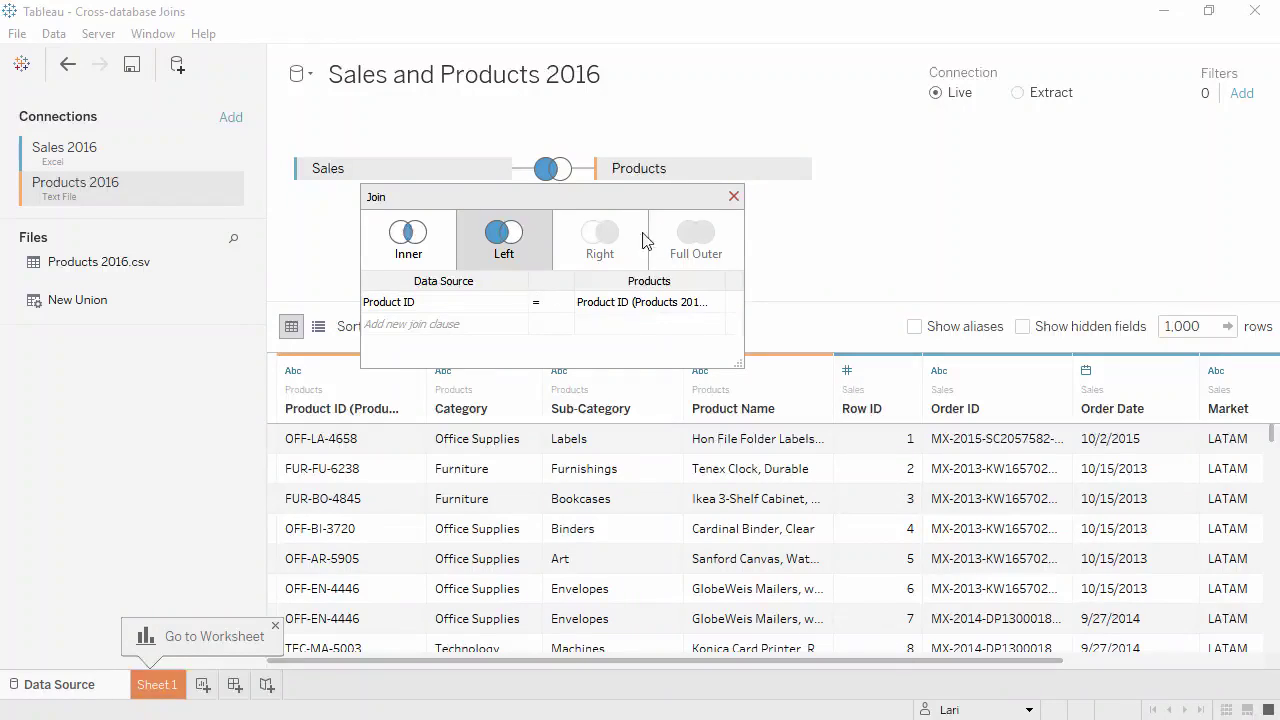
pyautogui.click(734, 197)
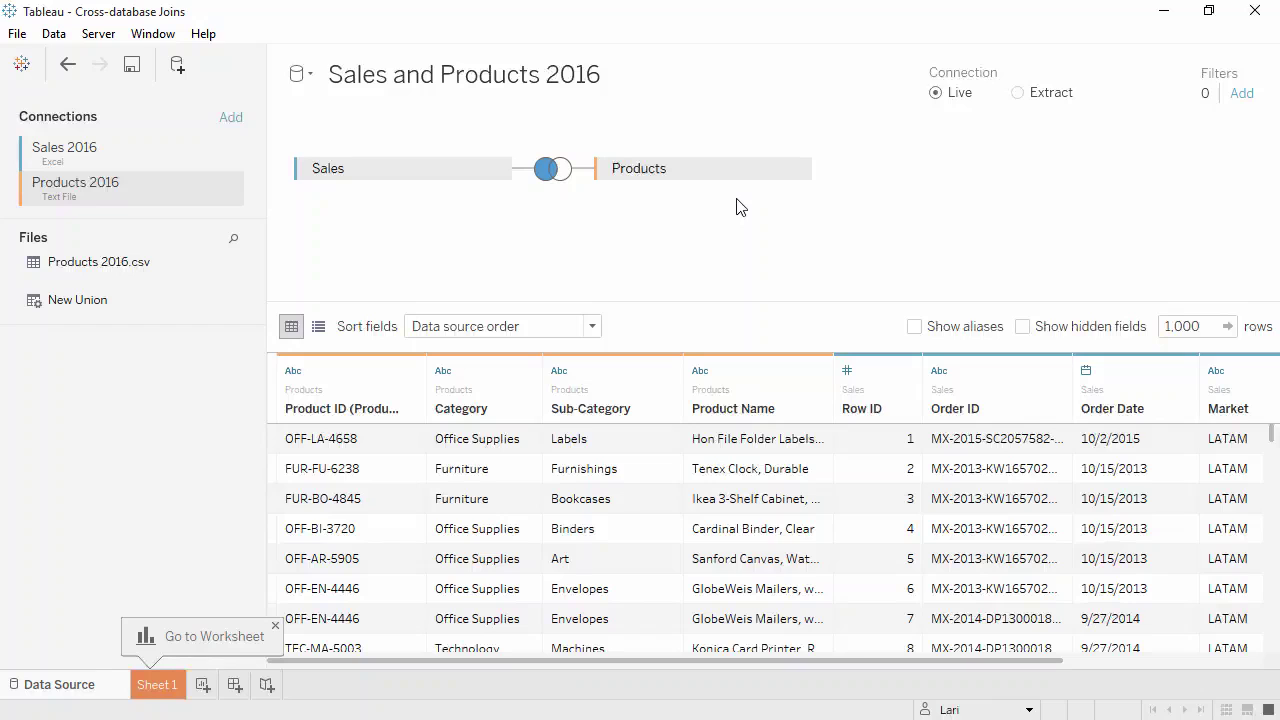
# Step: On Sheet 1, switch the Data pane to Group by Folder
pyautogui.click(157, 685)
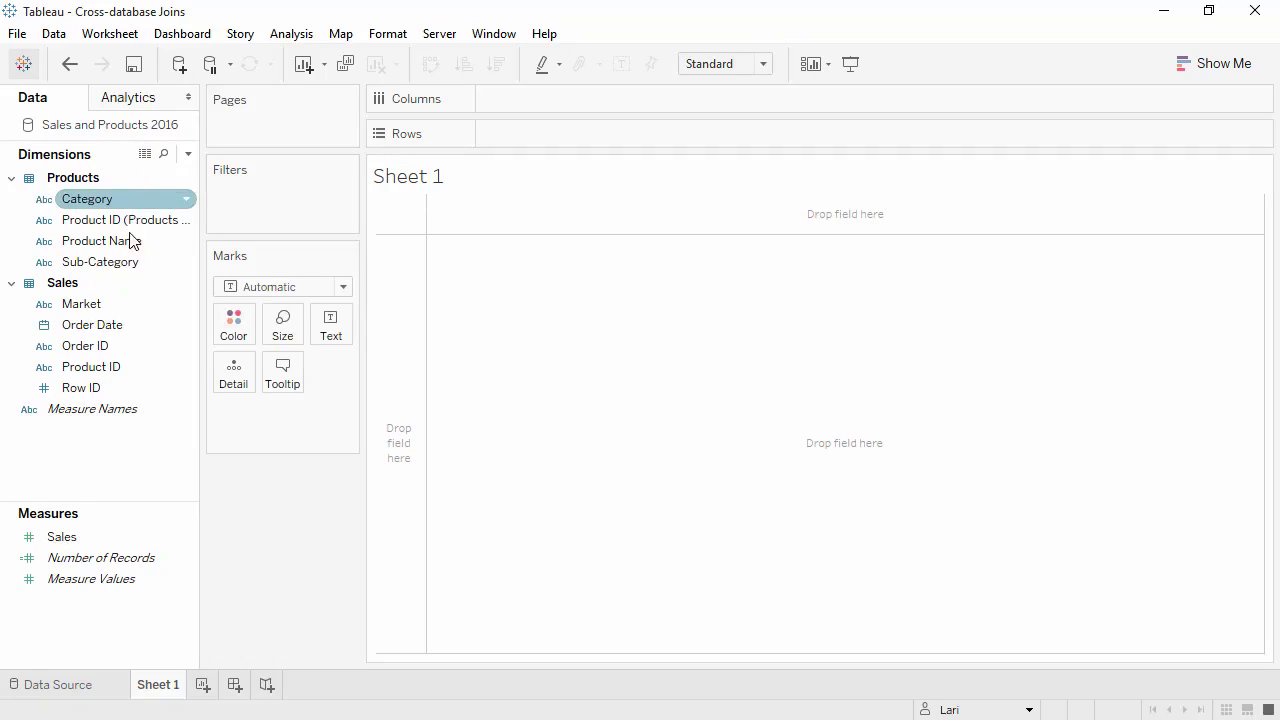
pyautogui.rightClick(141, 485)
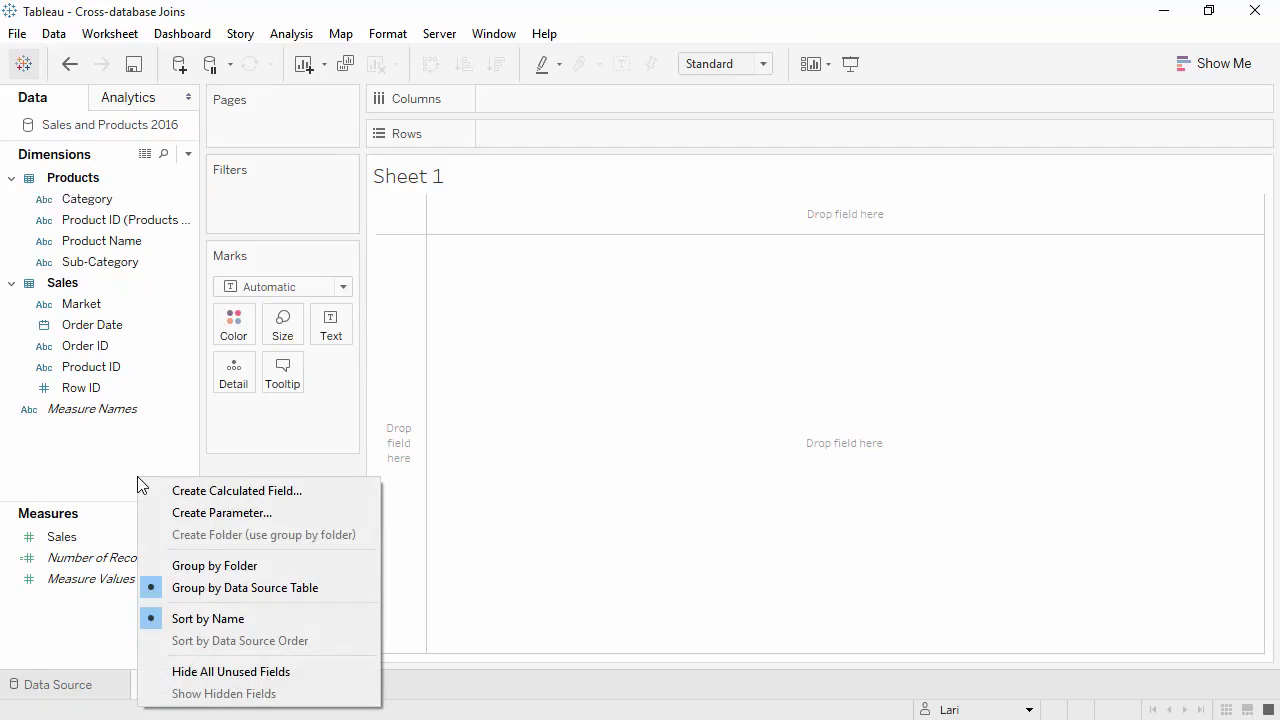
pyautogui.click(189, 558)
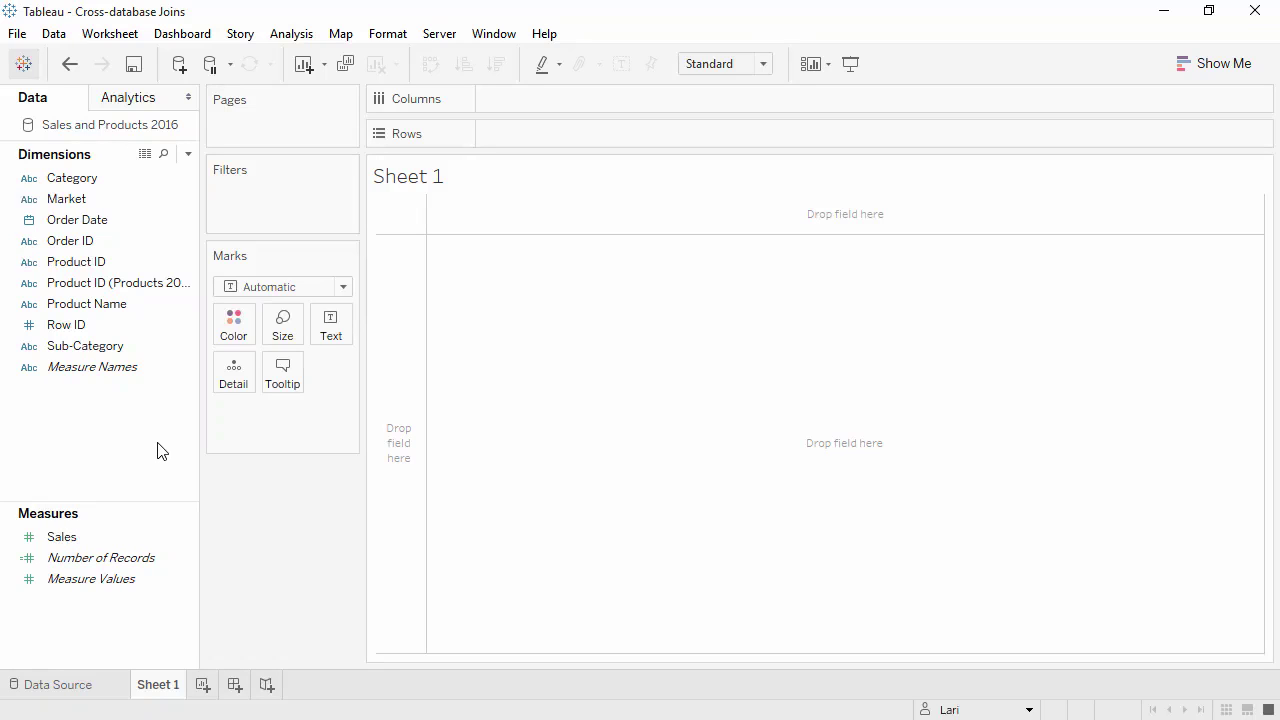
# Step: Create a Products hierarchy of Category, Sub-Category and Product Name
pyautogui.moveTo(114, 346); pyautogui.dragTo(118, 177)
pyautogui.write('Products')
pyautogui.press('Return')
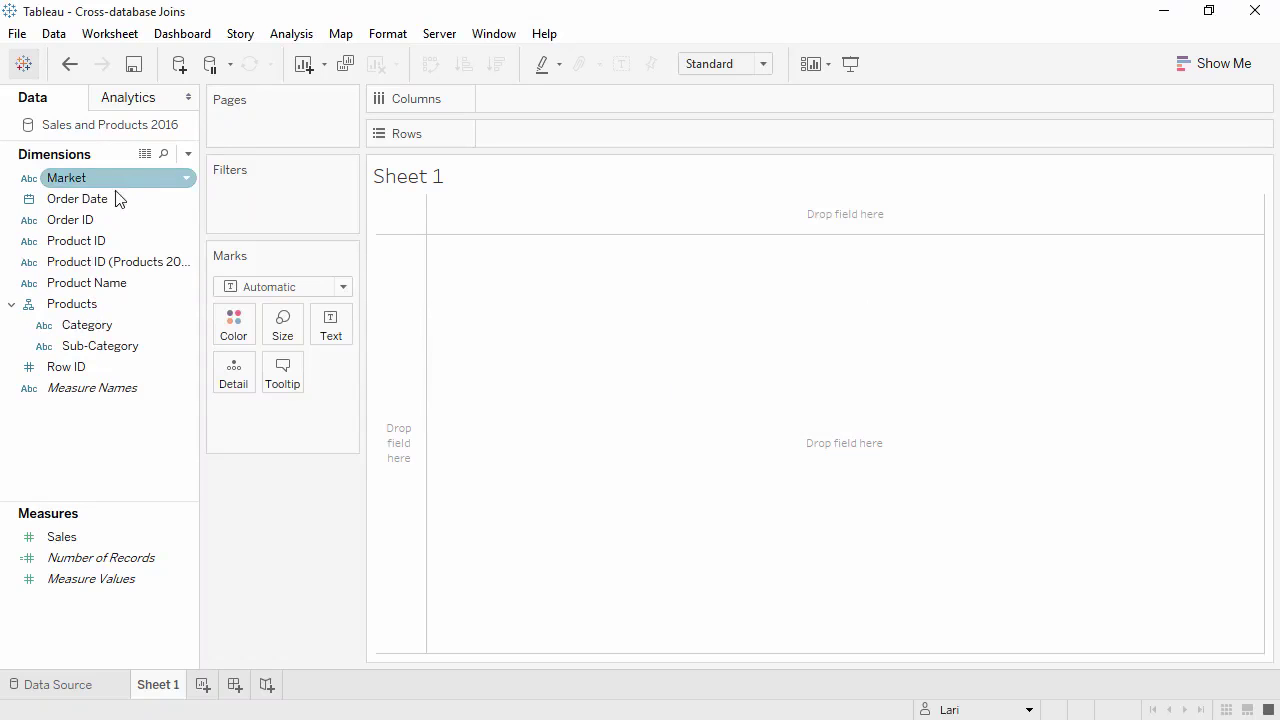
pyautogui.moveTo(104, 283); pyautogui.dragTo(109, 360)
pyautogui.click(86, 263)
# Step: Add Product ID to the bottom of the Products hierarchy and hide the duplicate Product ID
pyautogui.moveTo(86, 242); pyautogui.dragTo(88, 346)
pyautogui.click(88, 260)
pyautogui.click(92, 242)
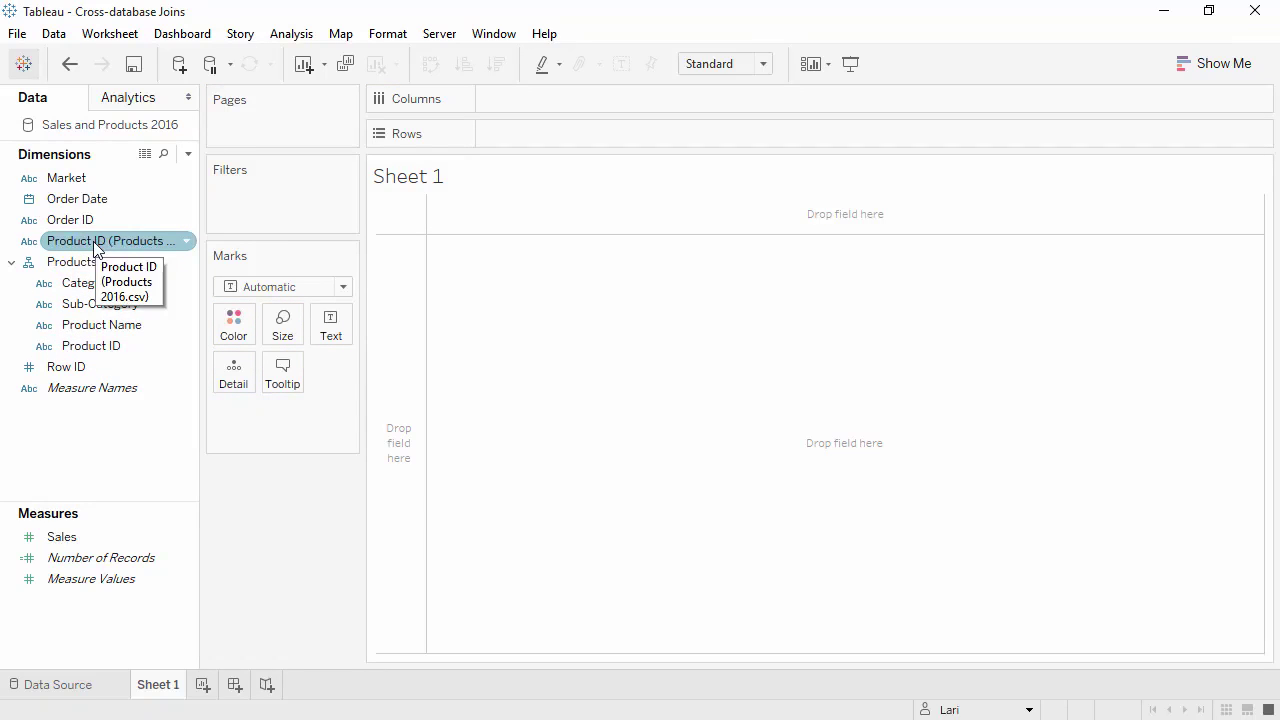
pyautogui.rightClick(94, 243)
pyautogui.click(123, 333)
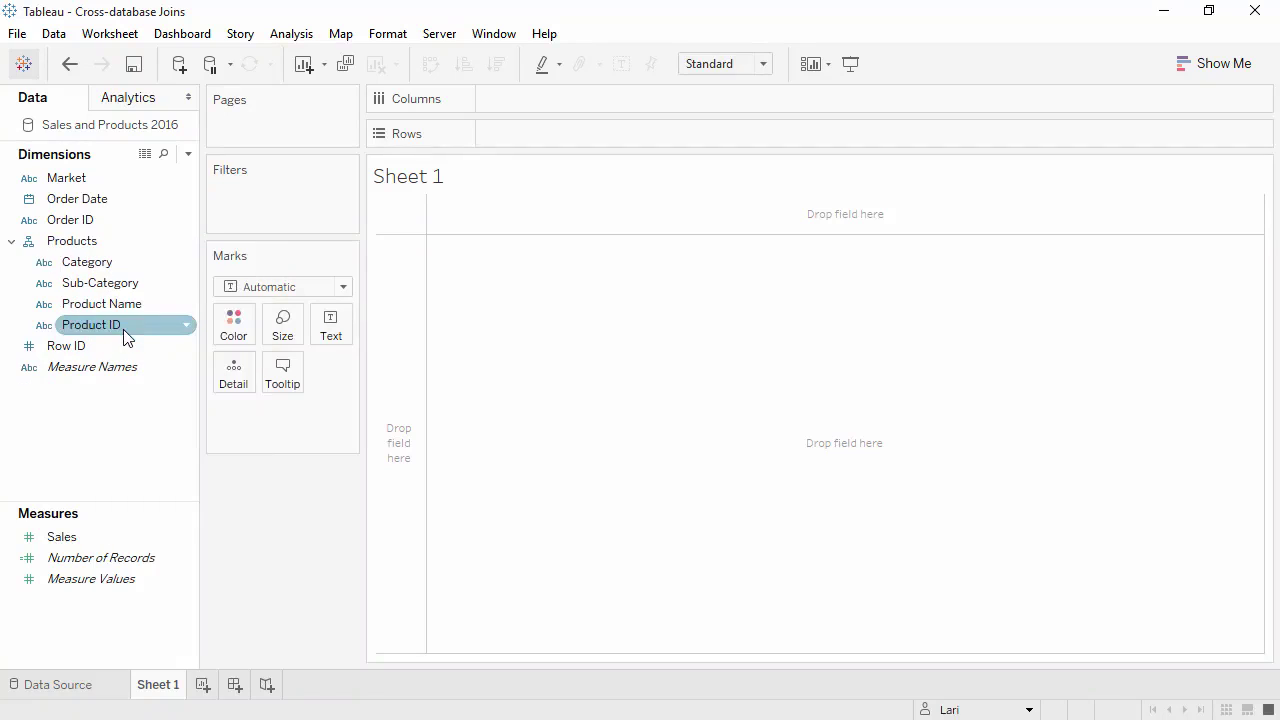
# Step: Chart Sales bars by Category and Sub-Category rows, with Order Date year columns 2012–2015
pyautogui.moveTo(88, 266); pyautogui.dragTo(493, 137)
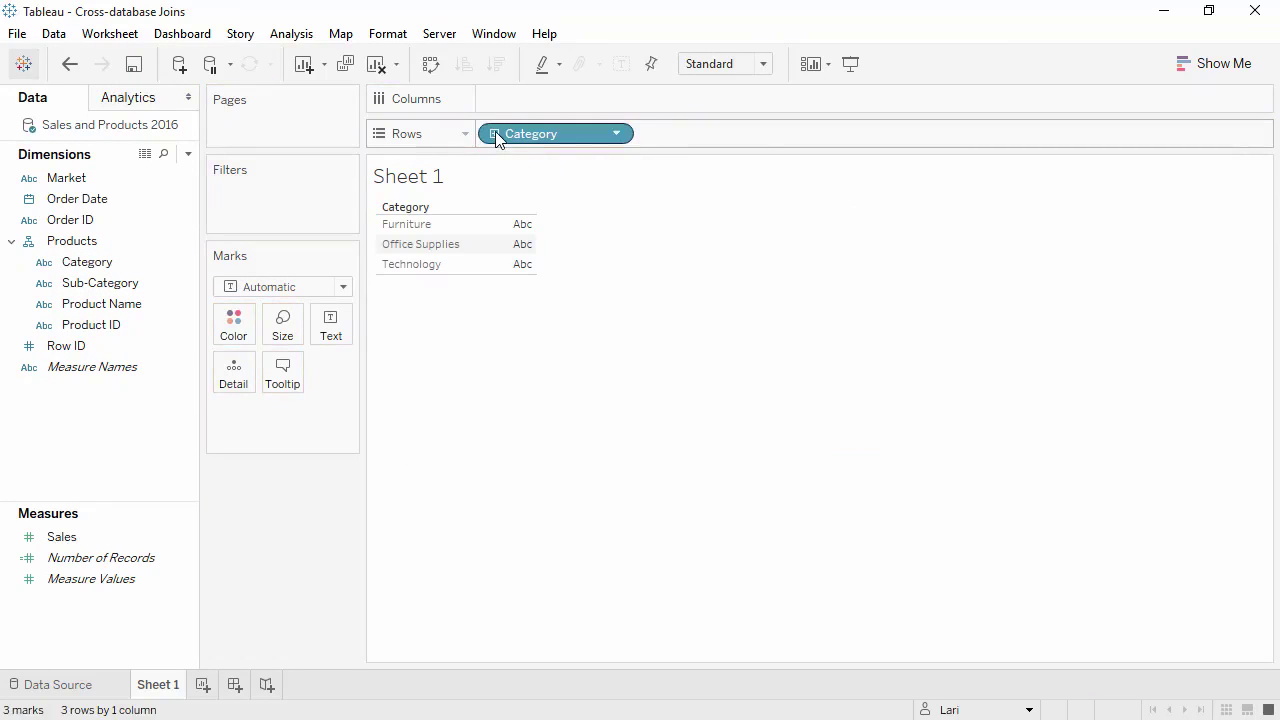
pyautogui.click(495, 135)
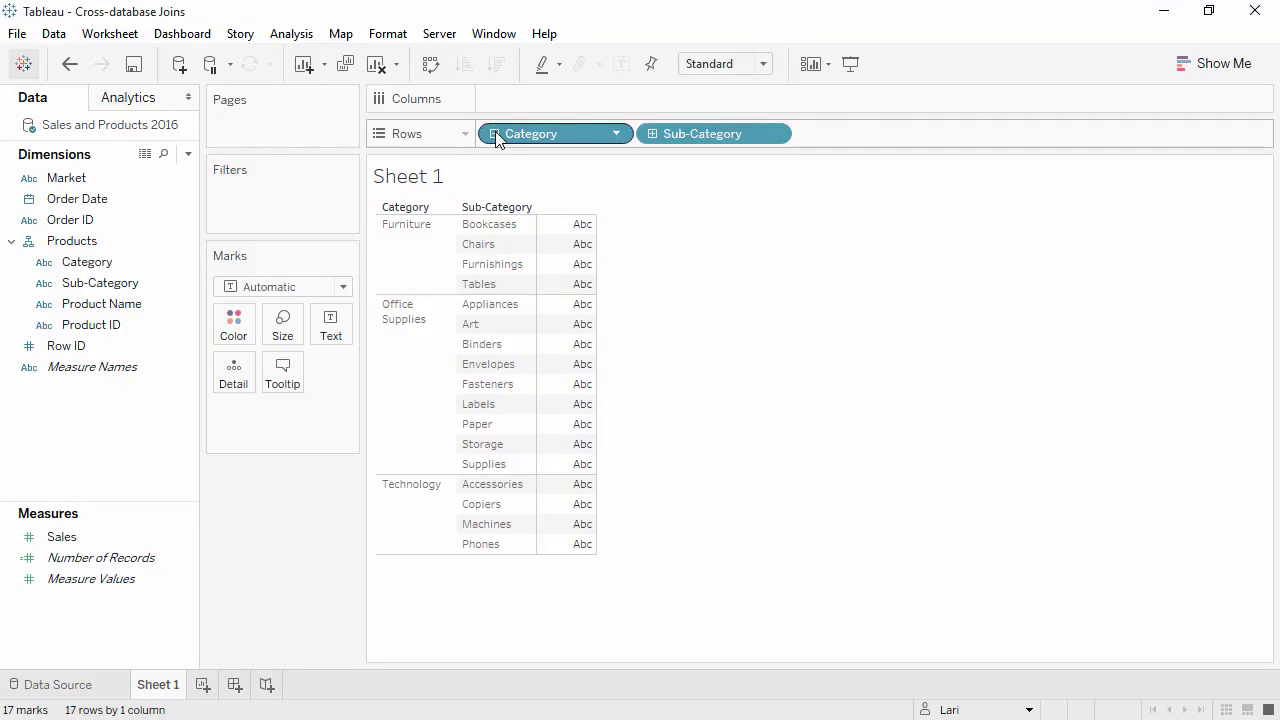
pyautogui.moveTo(61, 537); pyautogui.dragTo(506, 100)
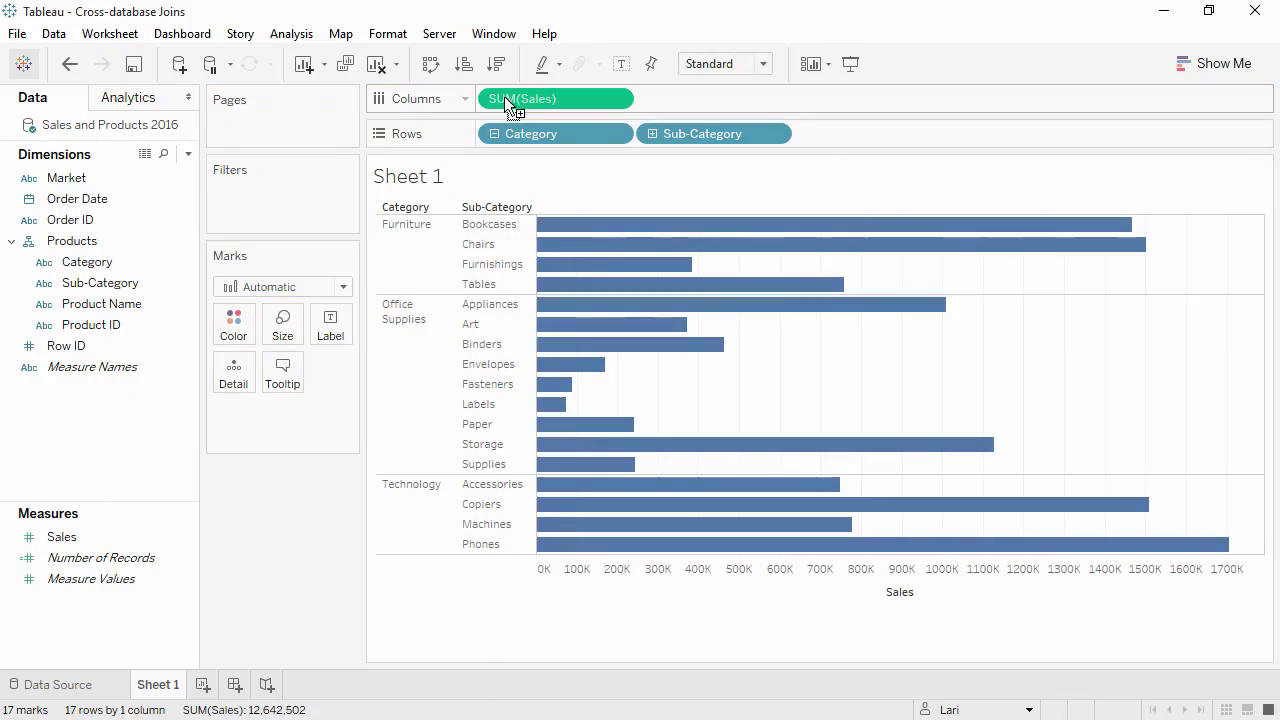
pyautogui.moveTo(80, 199); pyautogui.dragTo(480, 103)
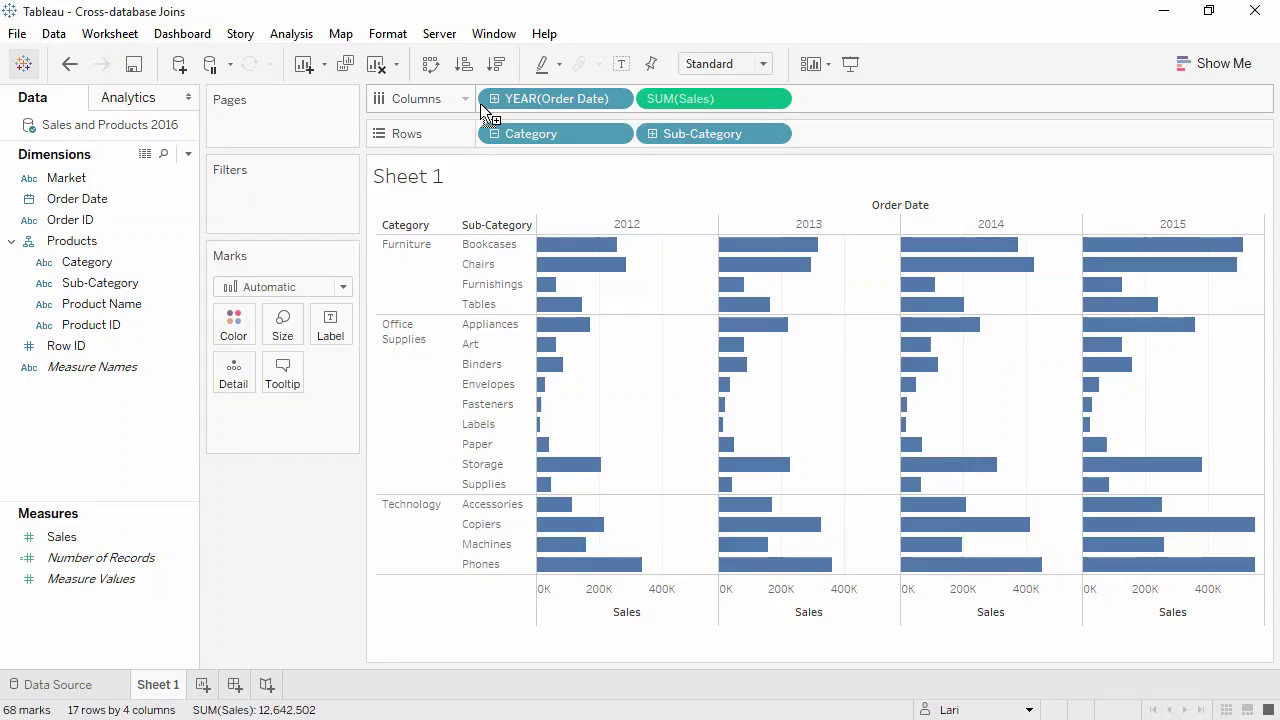
pyautogui.moveTo(481, 104); pyautogui.dragTo(315, 100)
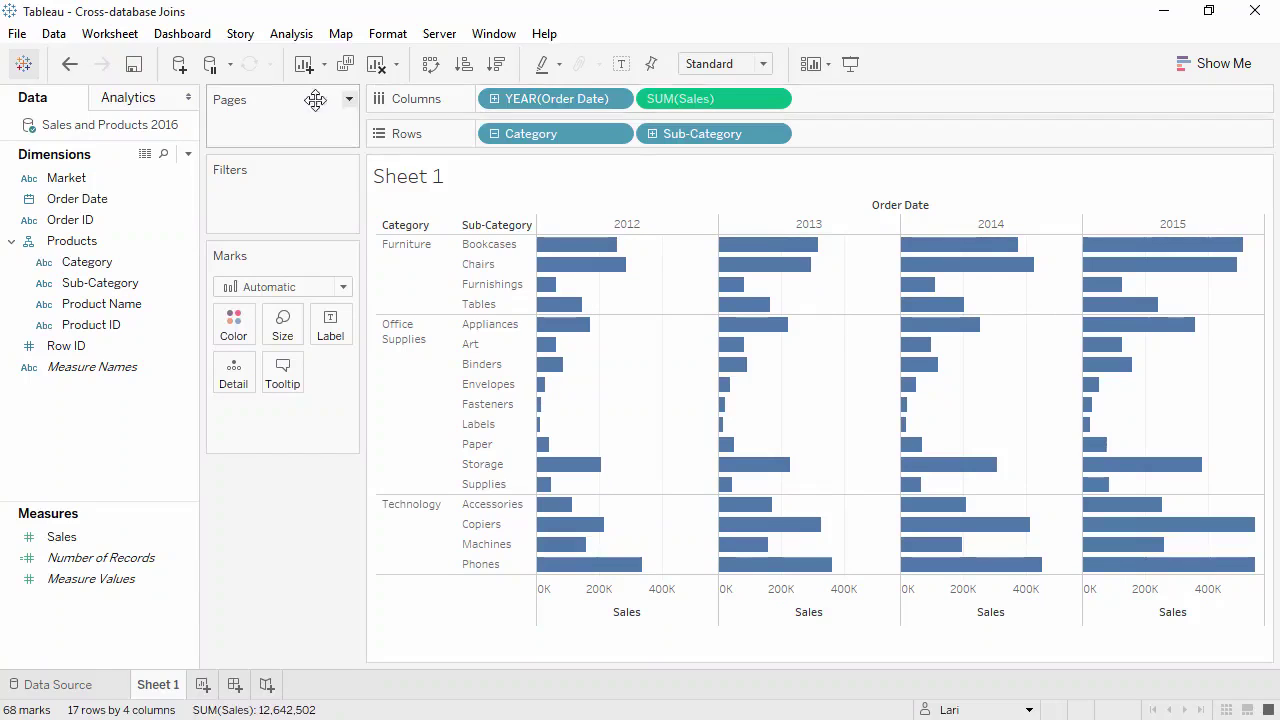
pyautogui.rightClick(152, 124)
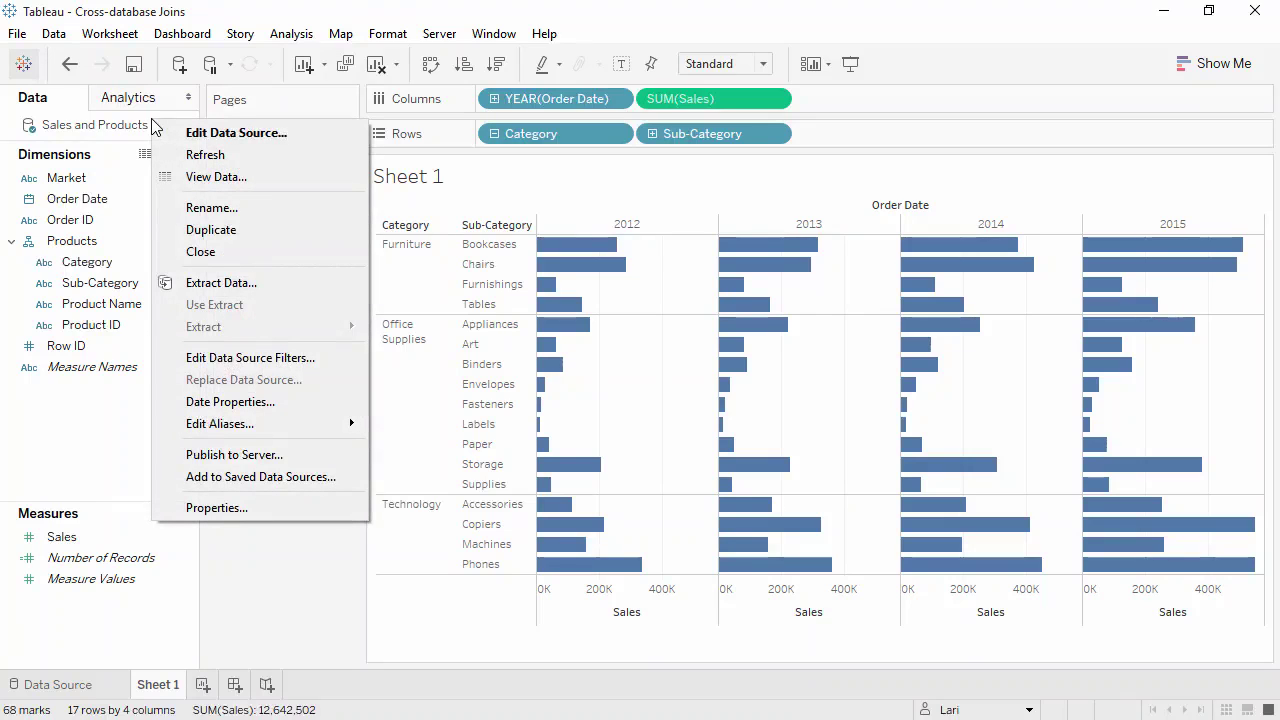